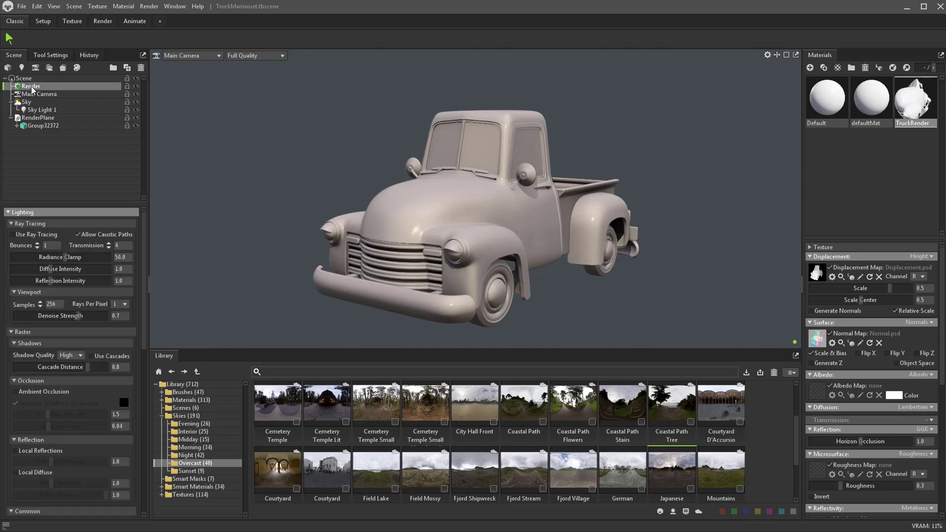
- Try ray tracing on the truck render and turn it back off
left_click(36, 235)
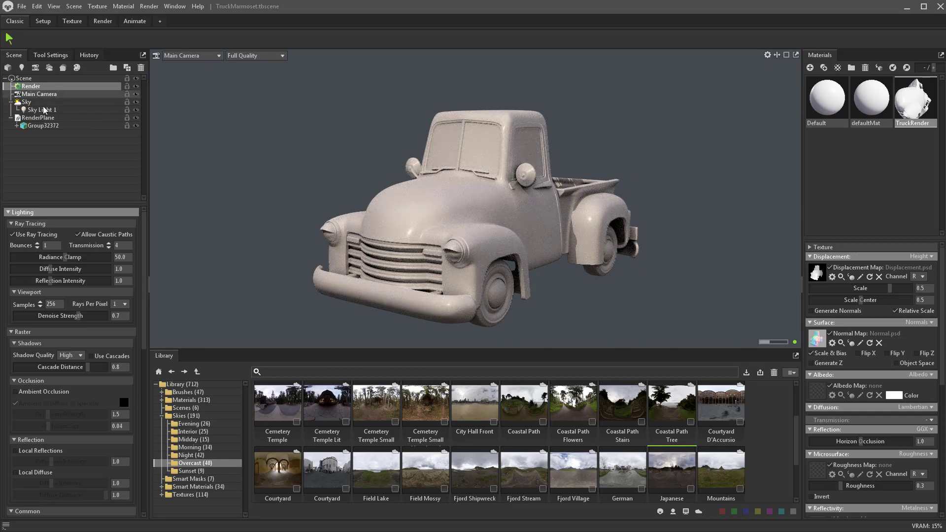
left_click(27, 235)
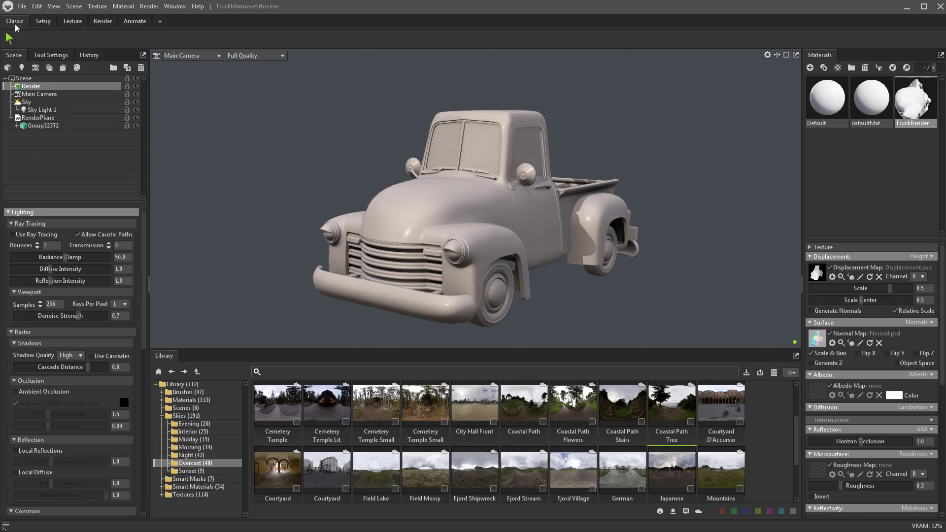
- Switch to the Texture workspace and add a new texture project to the scene
left_click(72, 22)
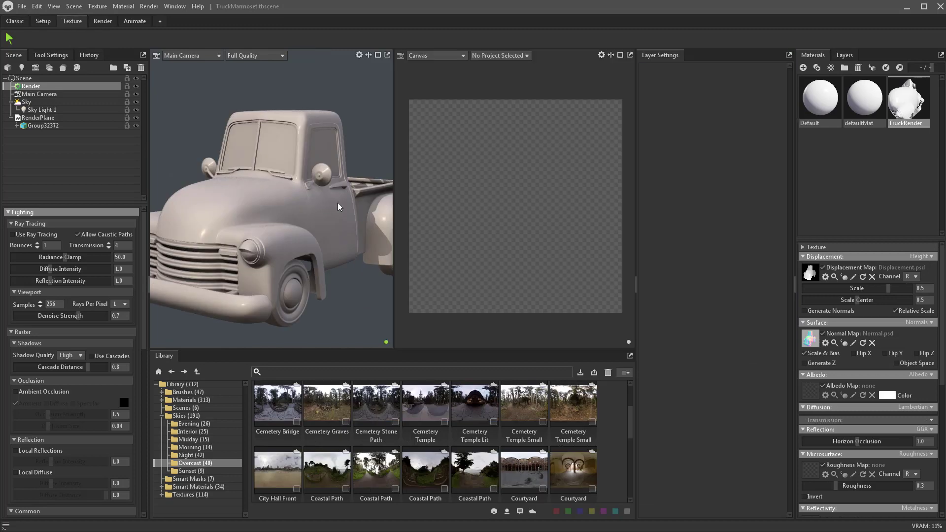
scroll(337, 207, "down", 5)
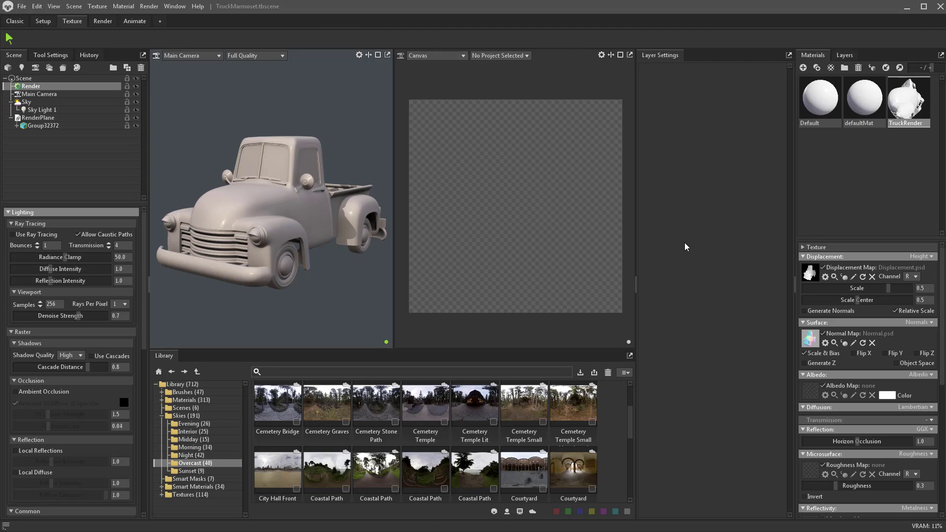
left_click(844, 55)
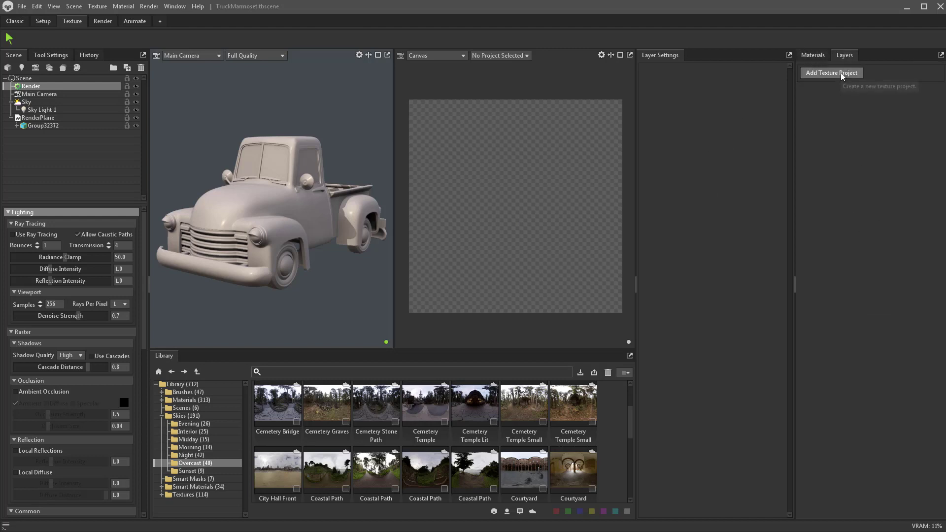
left_click(74, 6)
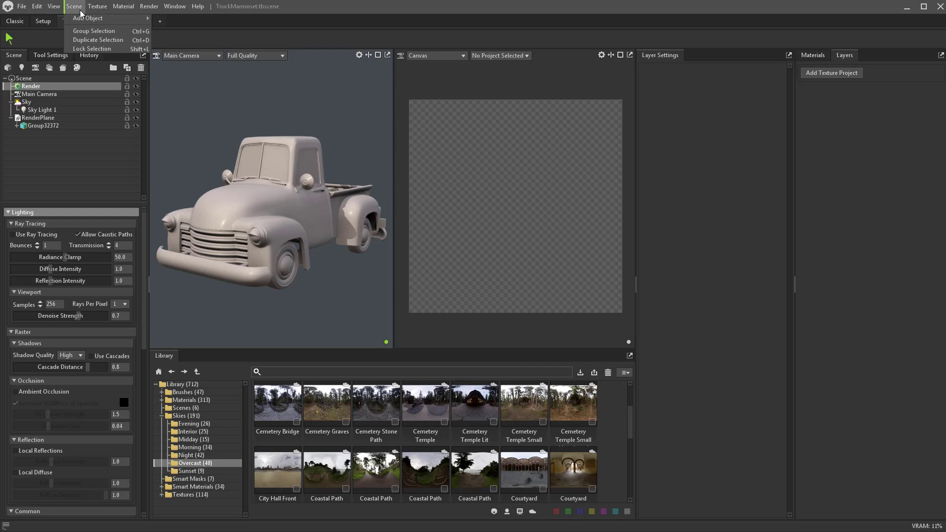
mouse_move(88, 18)
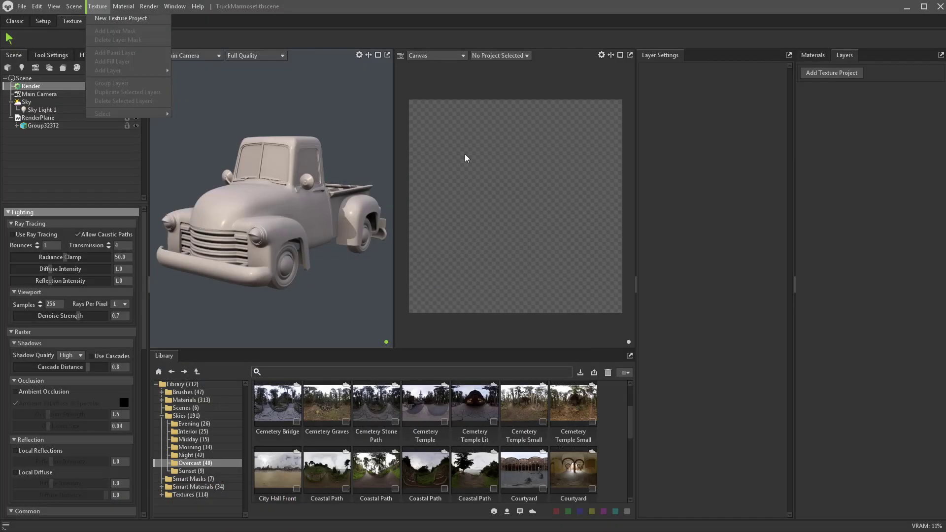
key("Escape")
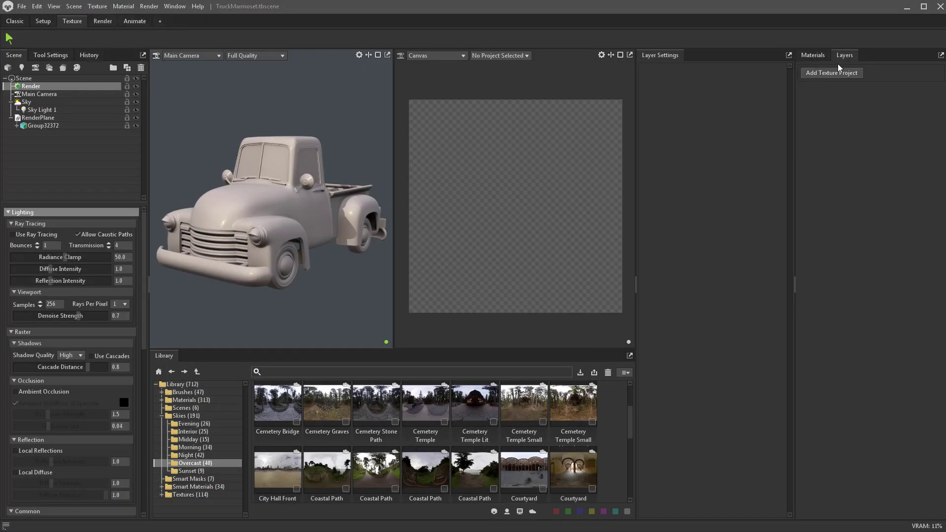
left_click(828, 73)
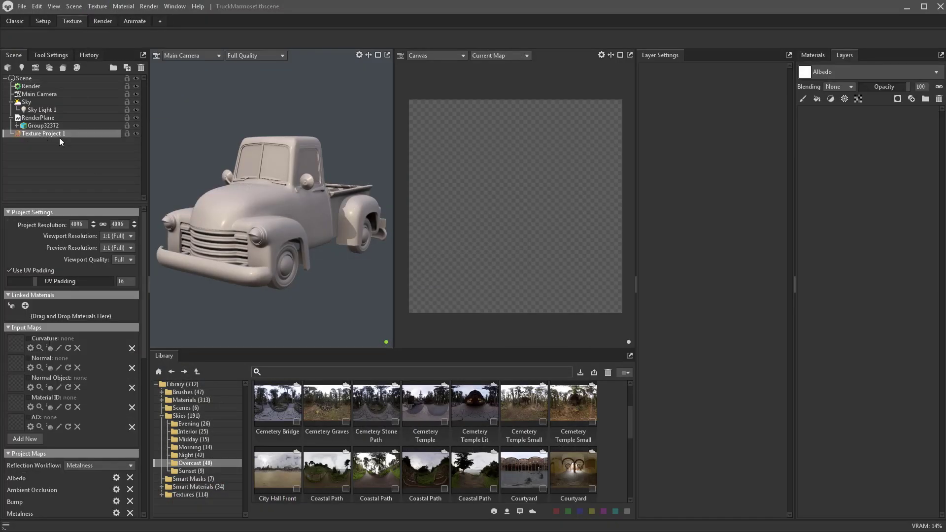
- Set the texture project's resolution to 2048 and link the TruckRender material to it
left_click(805, 55)
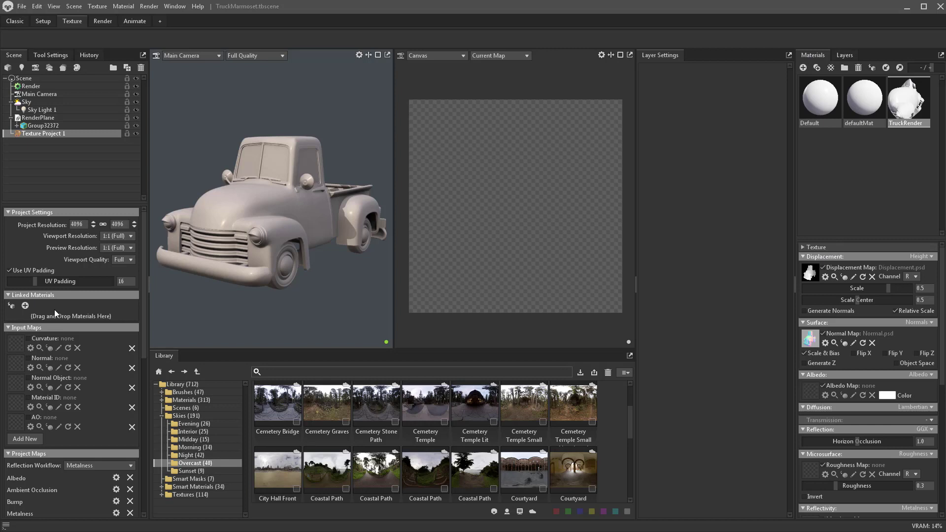
double_click(77, 225)
type("2048")
mouse_move(912, 97)
left_mouse_down()
mouse_move(143, 386)
mouse_move(20, 315)
left_mouse_up()
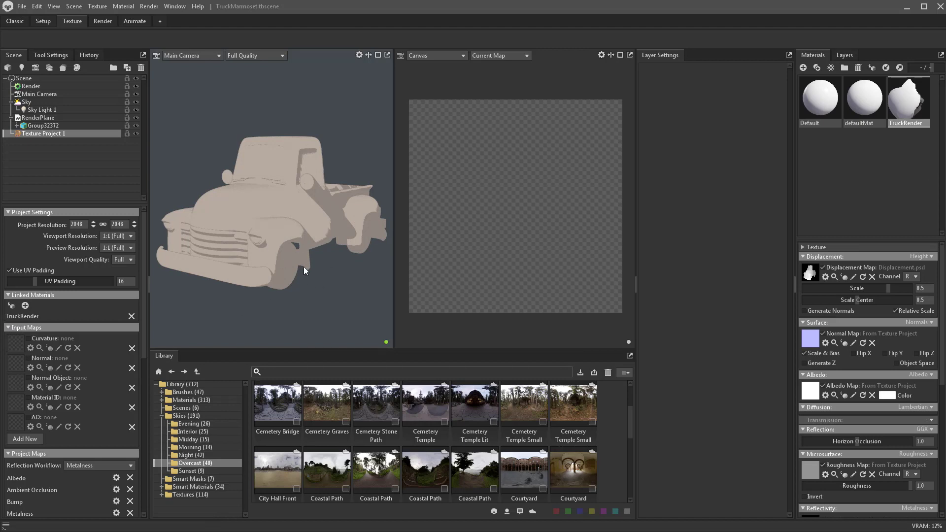
scroll(862, 392, "down", 1)
scroll(862, 392, "up", 1)
mouse_move(291, 108)
left_mouse_down()
mouse_move(185, 147)
mouse_move(204, 184)
left_mouse_up()
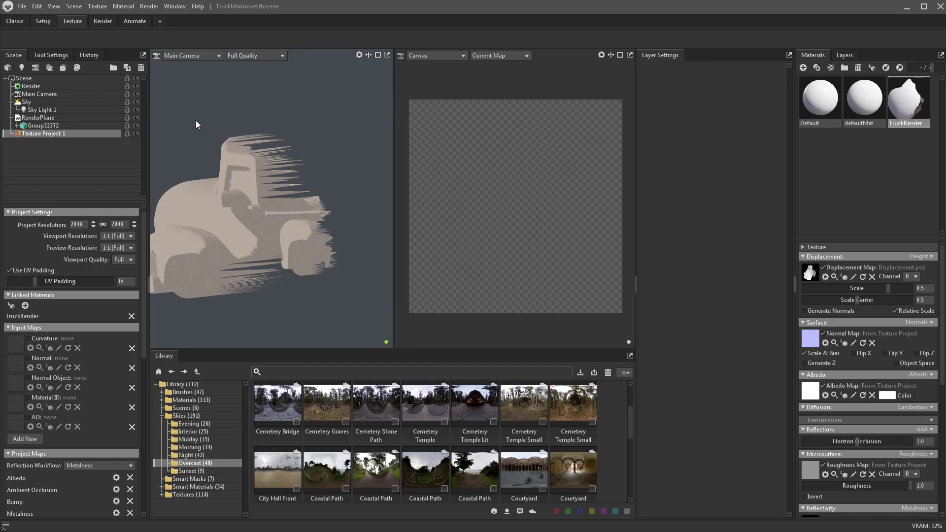
left_click_drag(196, 120, 281, 102)
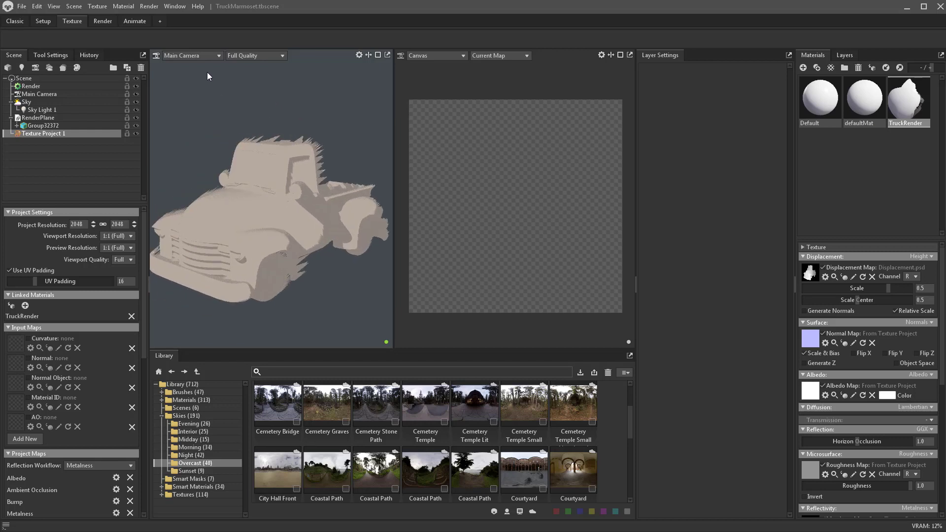
- Set the main camera's rotation to X 0 and Y -180, and turn the sky lighting slightly across the truck
left_click(46, 94)
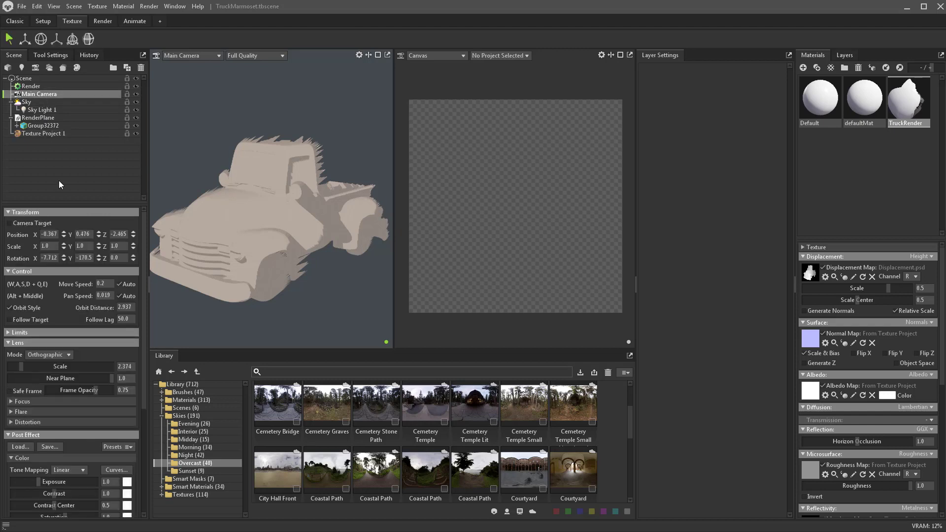
double_click(82, 258)
type("-180")
key("Return")
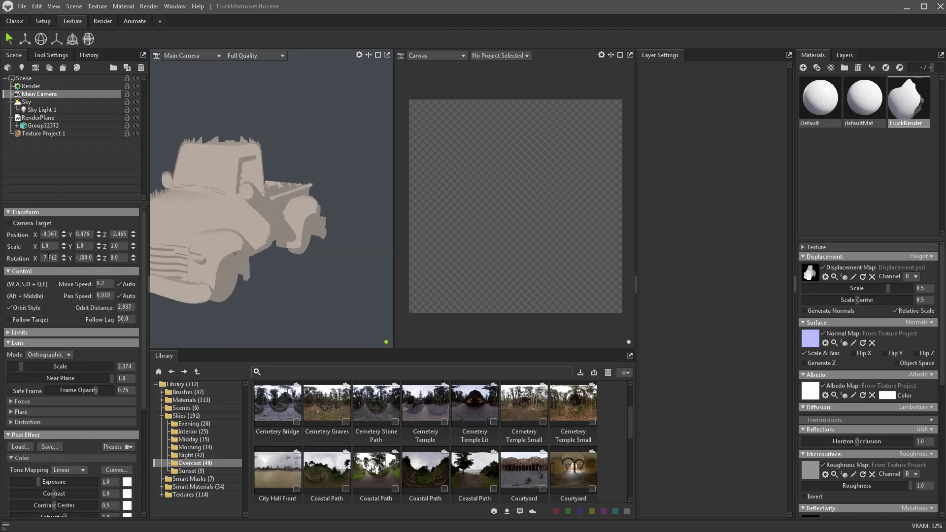
double_click(49, 257)
type("0")
key("Return")
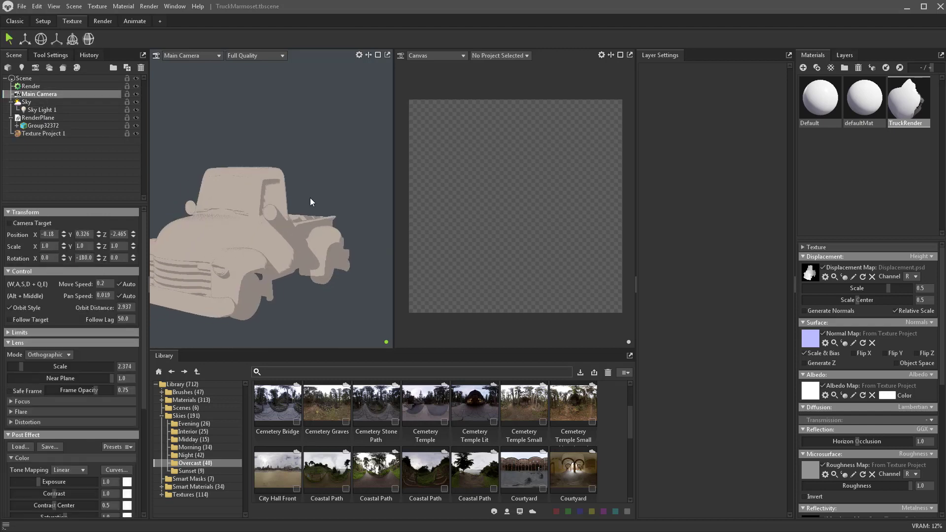
middle_click_drag(310, 197, 381, 155)
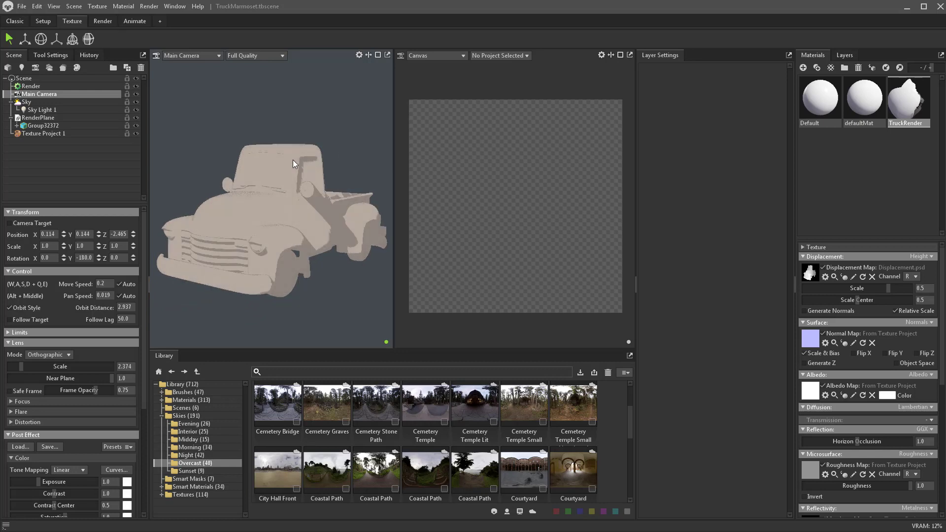
left_click_drag(293, 159, 297, 160, "shift")
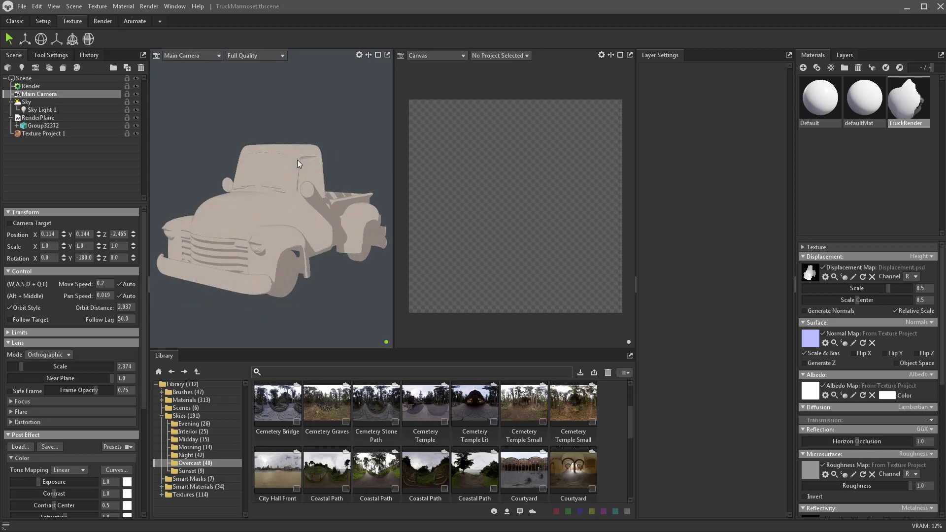
- Switch to Substance Painter and export the mesh's curvature map from the project shelf into the TruckMaps folder
left_click(63, 134)
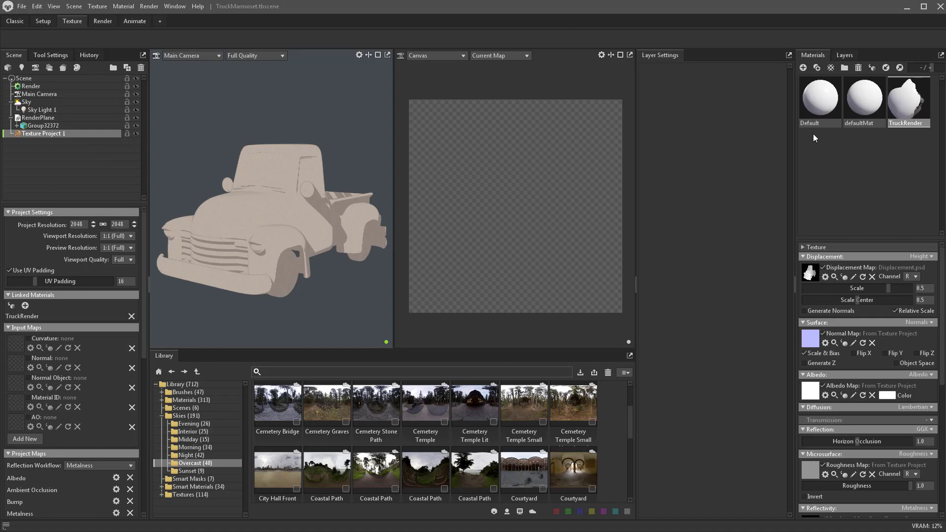
key("alt+Tab")
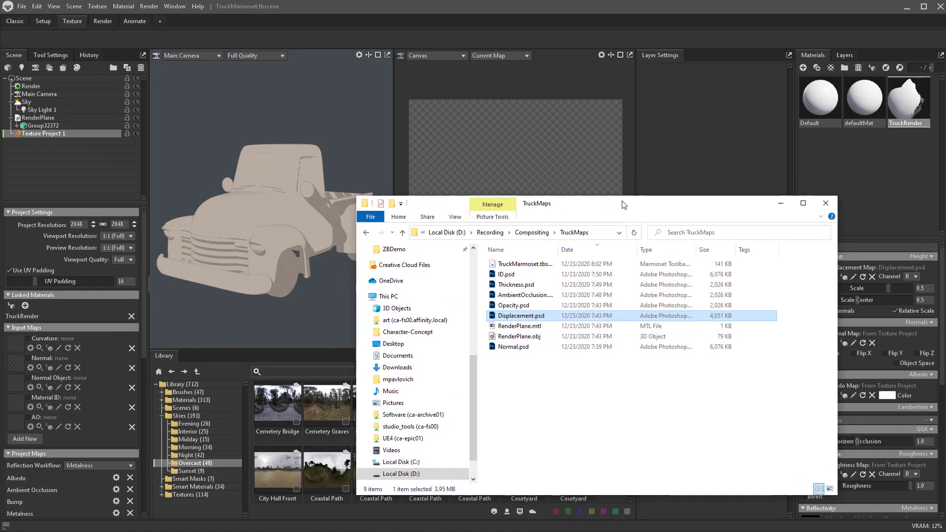
key("alt+Tab")
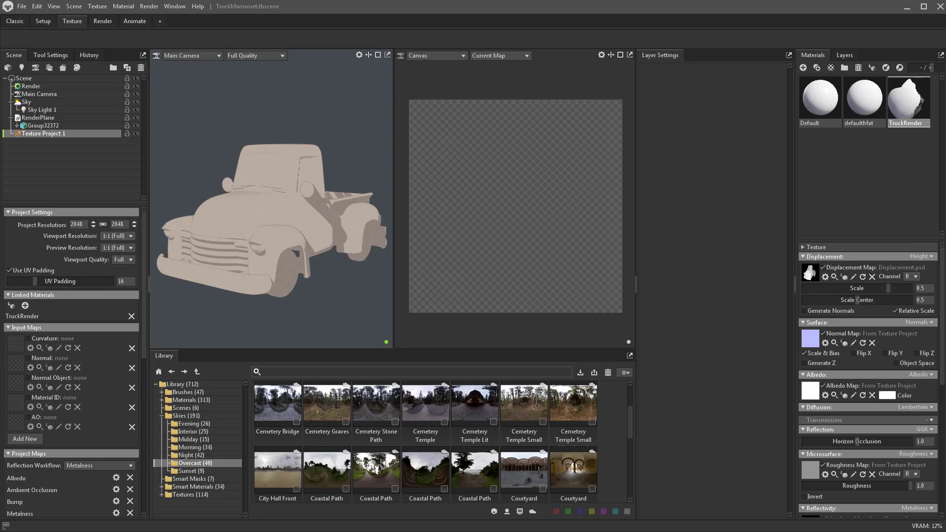
key("alt+Tab")
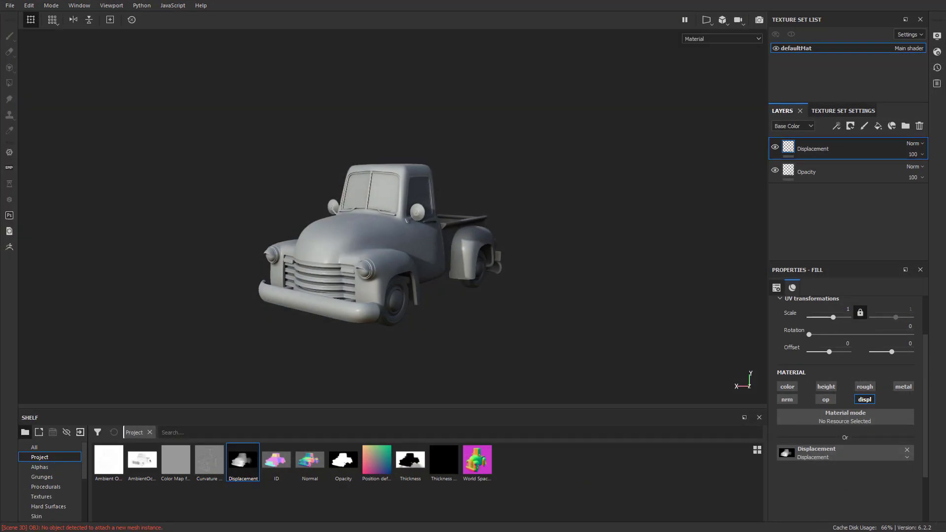
left_click(211, 454)
right_click(211, 454)
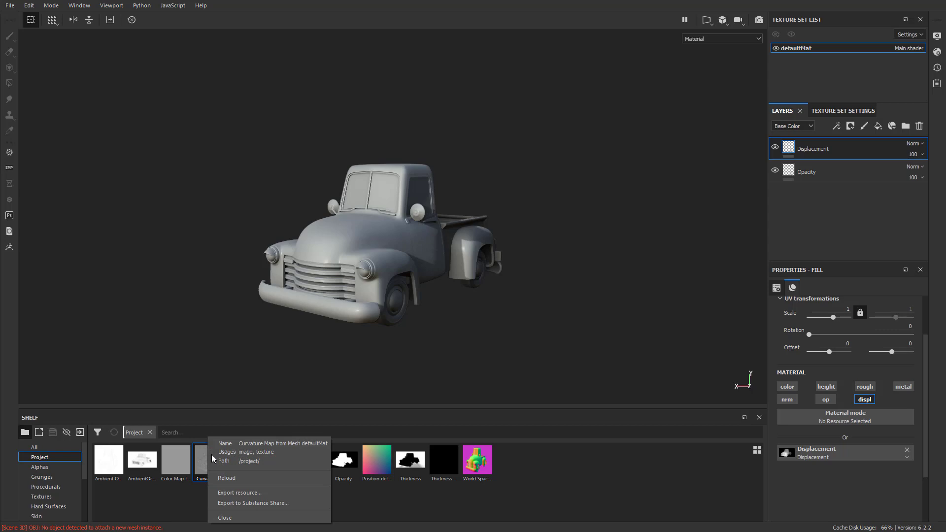
left_click(241, 493)
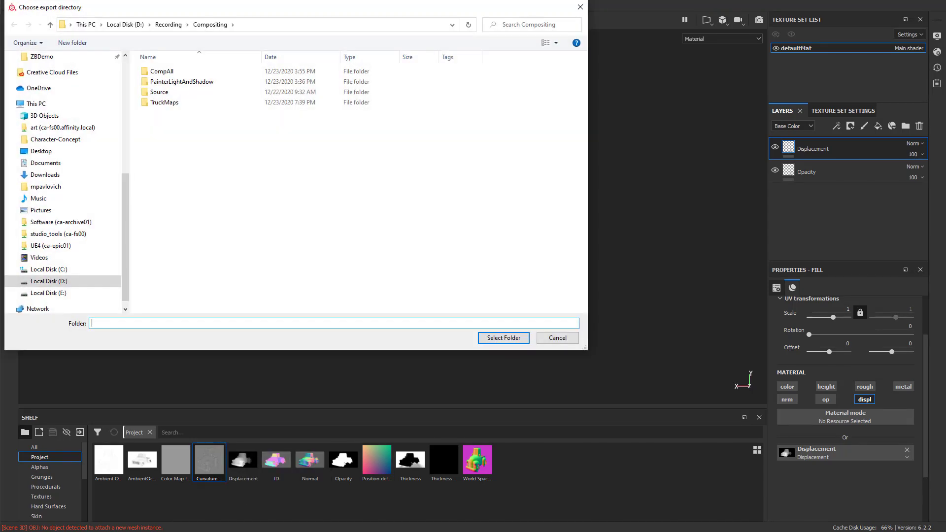
double_click(164, 102)
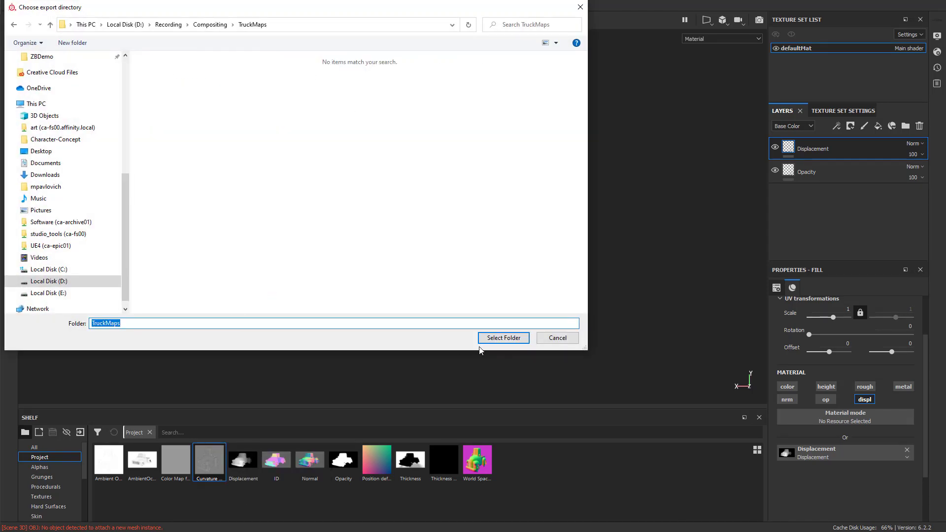
left_click(503, 338)
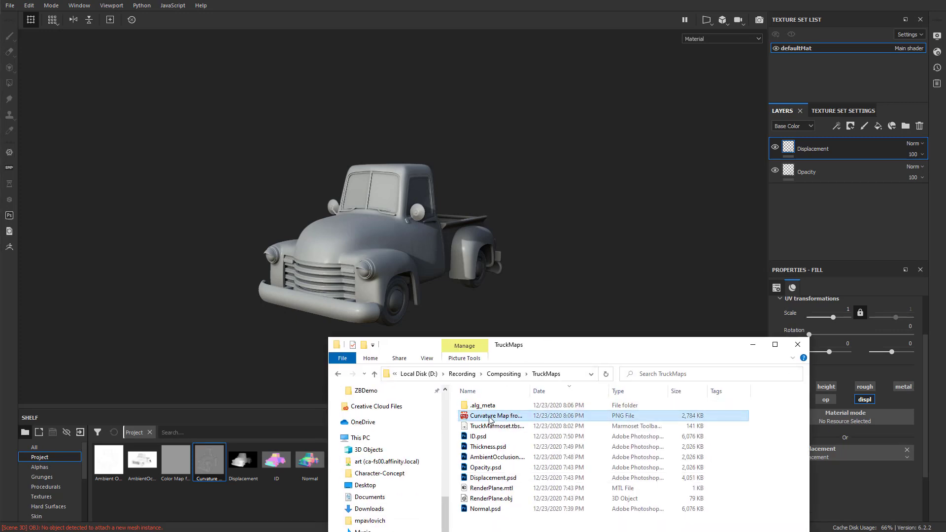
left_click_drag(532, 351, 945, 352)
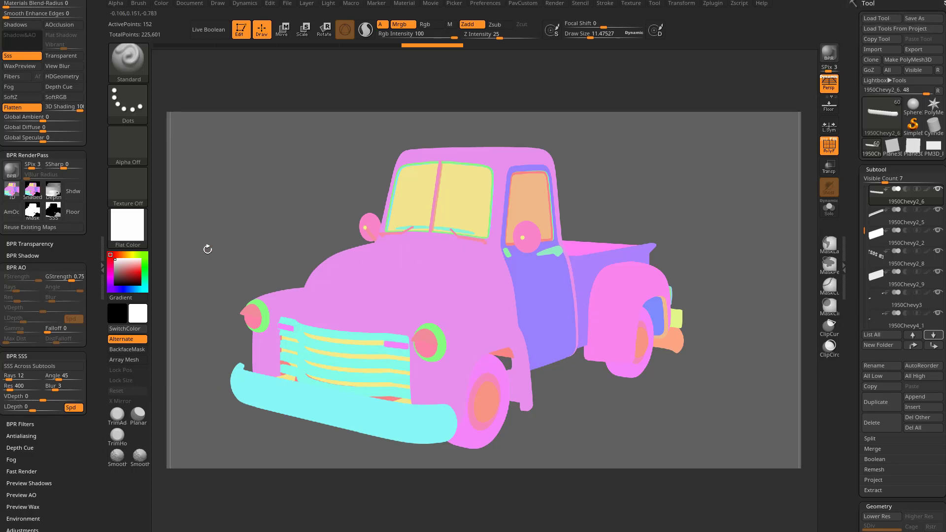
- Switch to ZBrush and apply the DotsOmetal1 standard material to the truck
left_click(136, 234)
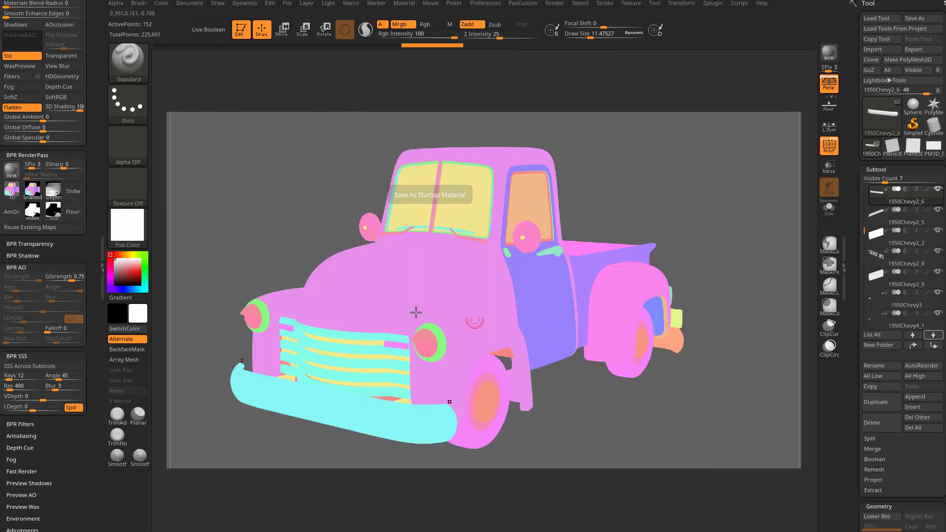
left_click(128, 228)
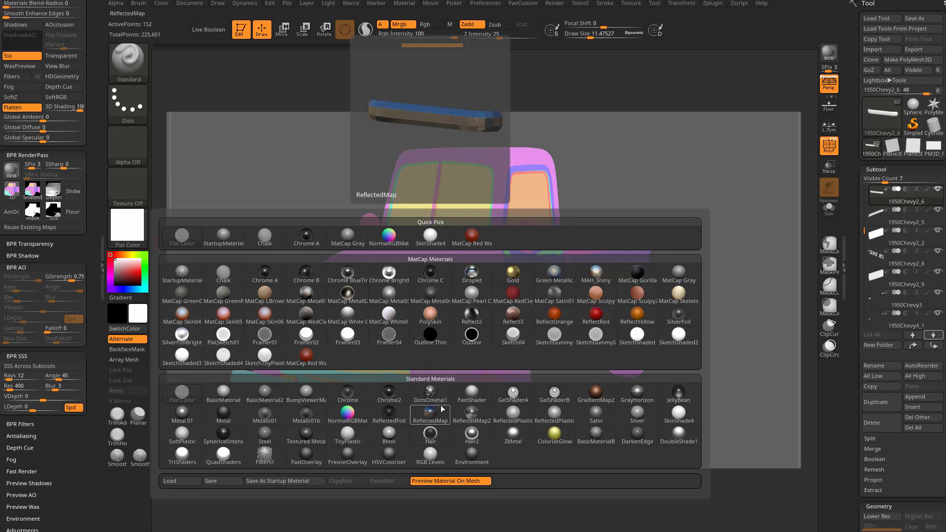
left_click(430, 392)
- Load the Cavity_Substance.ZMT material from ZBrush 2021's ZStartup/ZPlugs64/ZBrushCompositorData_2021 folder
left_click(128, 227)
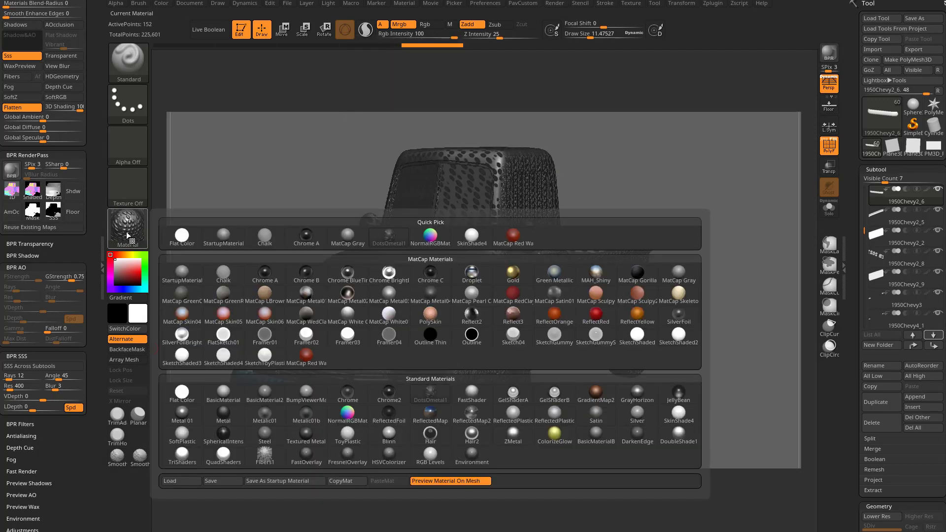
left_click(191, 481)
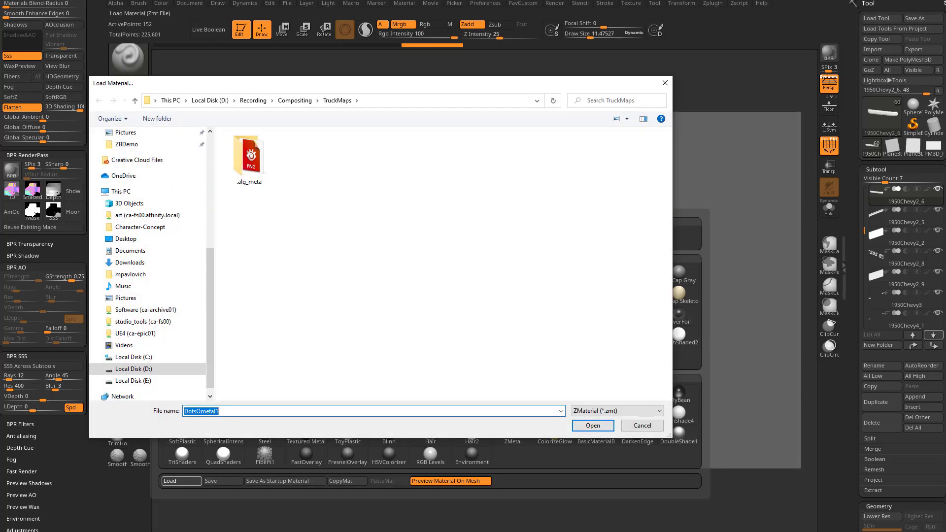
scroll(163, 239, "up", 6)
left_click(131, 247)
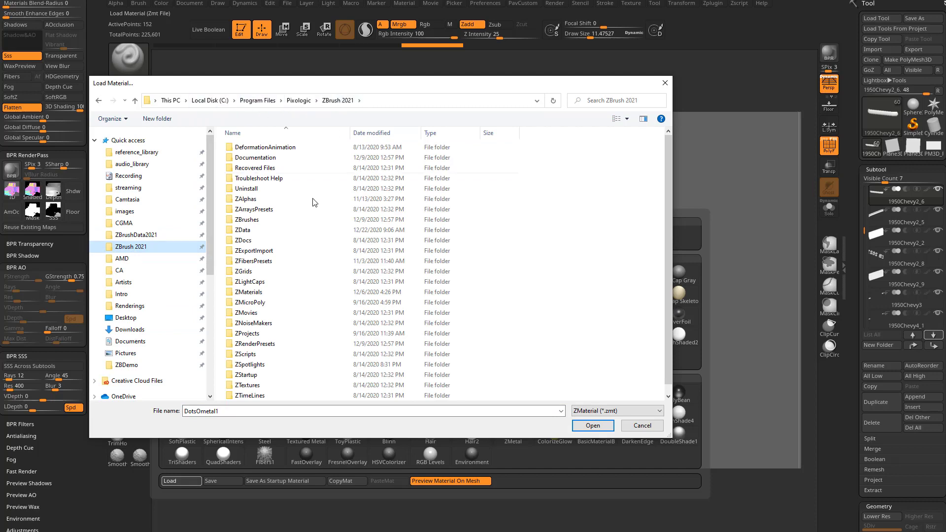
left_click(291, 302)
double_click(267, 377)
double_click(267, 338)
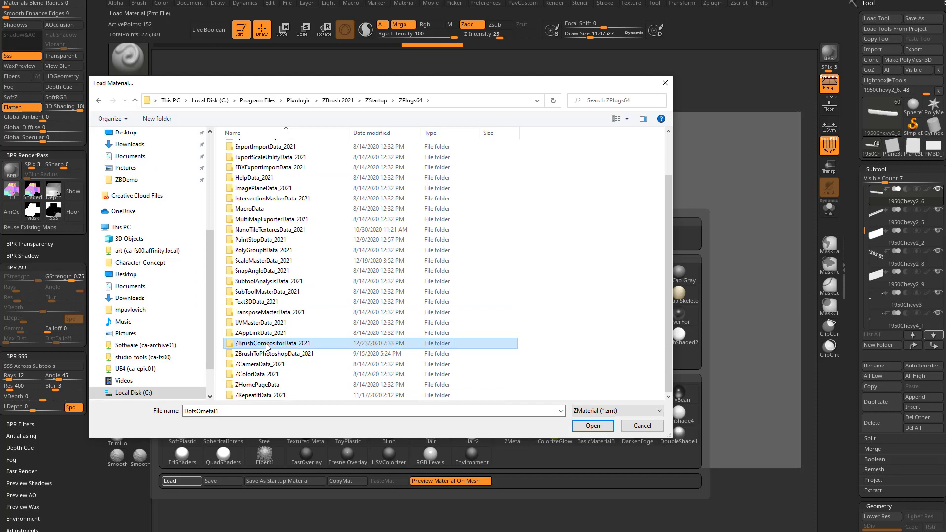
double_click(273, 395)
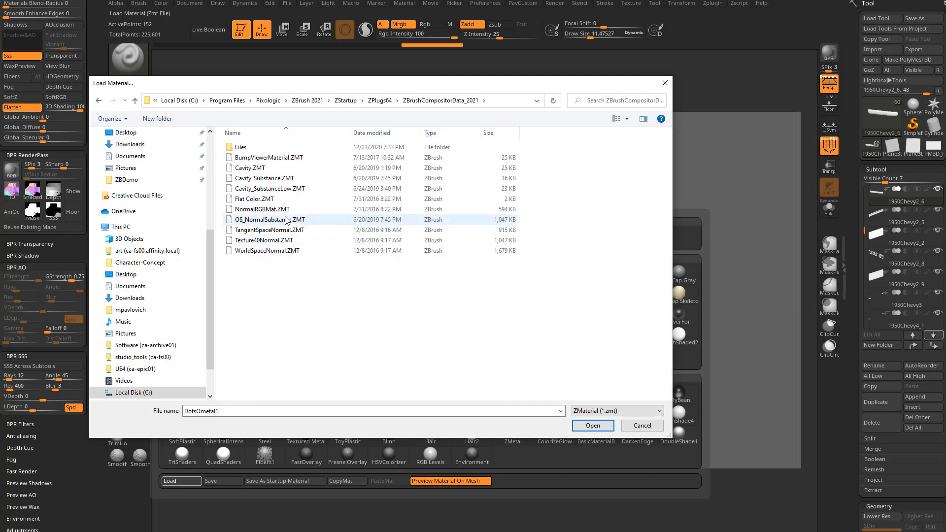
double_click(264, 178)
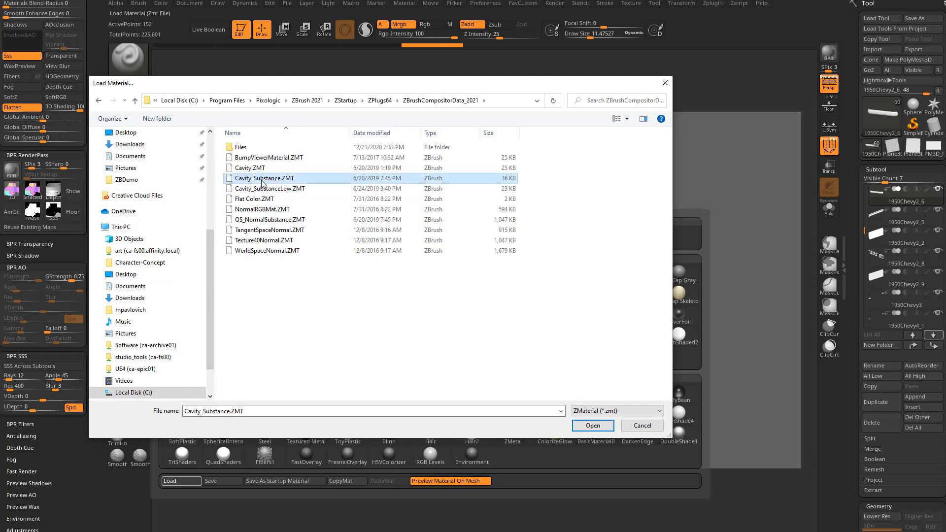
- Turn off the polyframe display and subsurface scattering, and run a BPR render of the truck with the cavity material
left_click(829, 146)
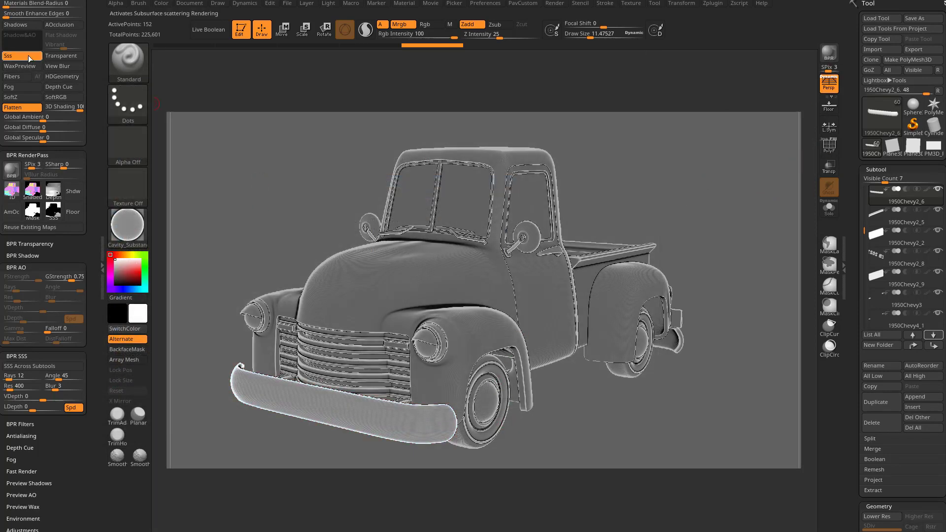
left_click_drag(84, 58, 85, 145)
key("shift+r")
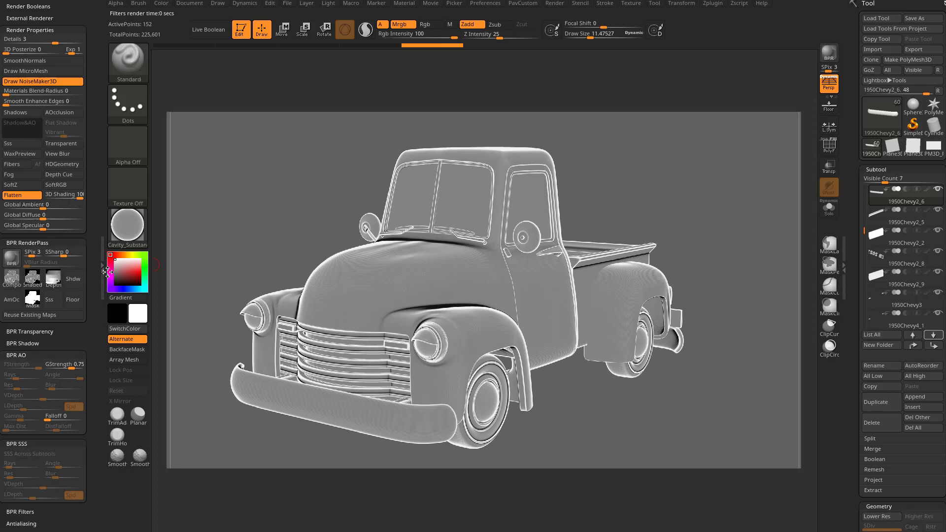
- Export the BPR composite render pass as CurvatureZBrush.psd into the Recording/Compositing/TruckMaps folder on drive D
left_click(18, 282)
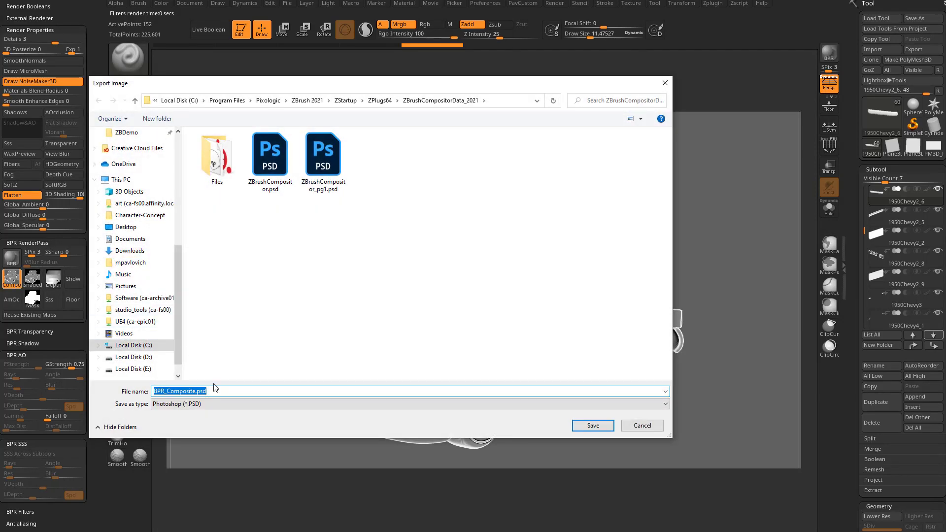
left_click(143, 177)
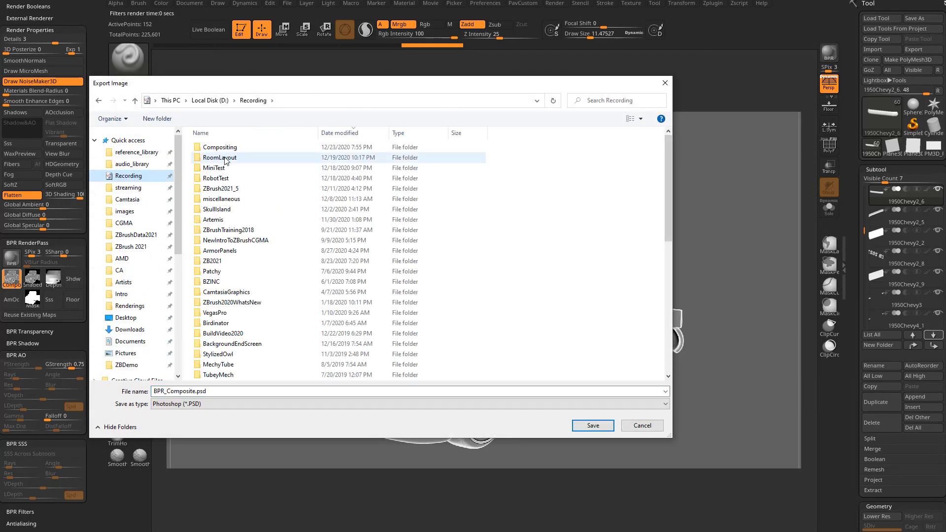
left_click(228, 149)
double_click(228, 149)
double_click(227, 179)
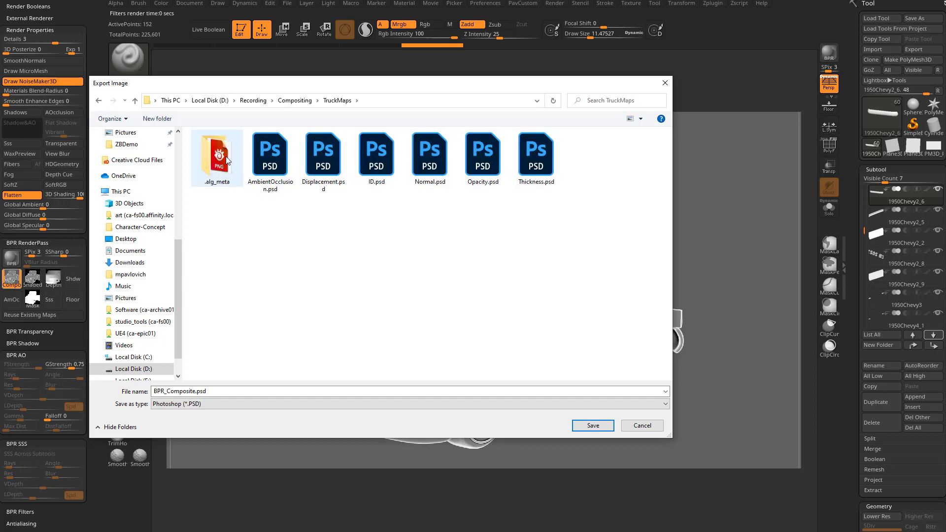
left_click(272, 392)
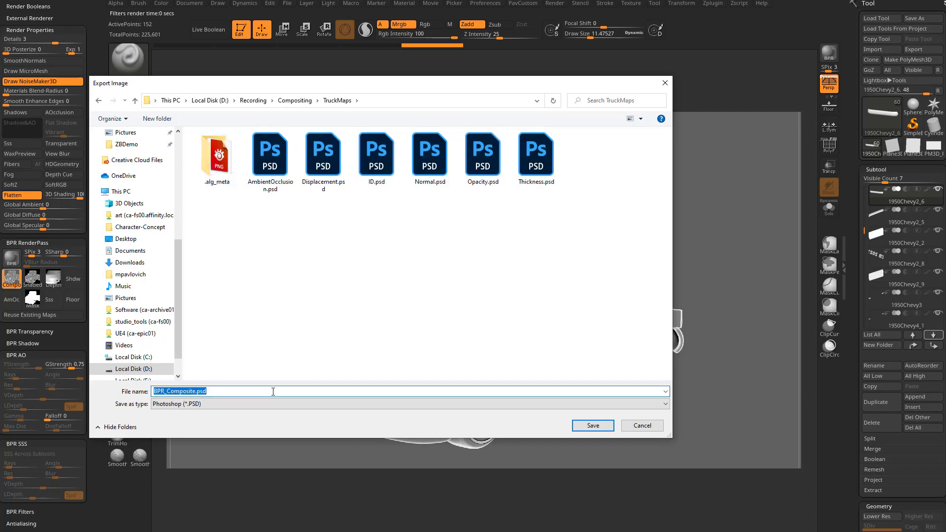
type("CurvatureZBrus")
key("Return")
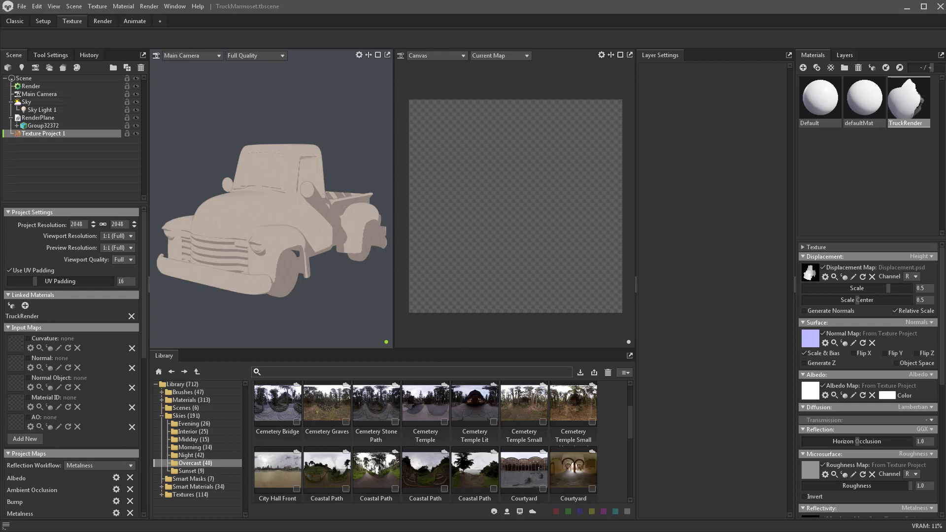
- Switch to Marmoset Toolbag and assign the exported mesh curvature map and Normal.psd to the texture project's Curvature and Normal inputs
left_click(17, 345)
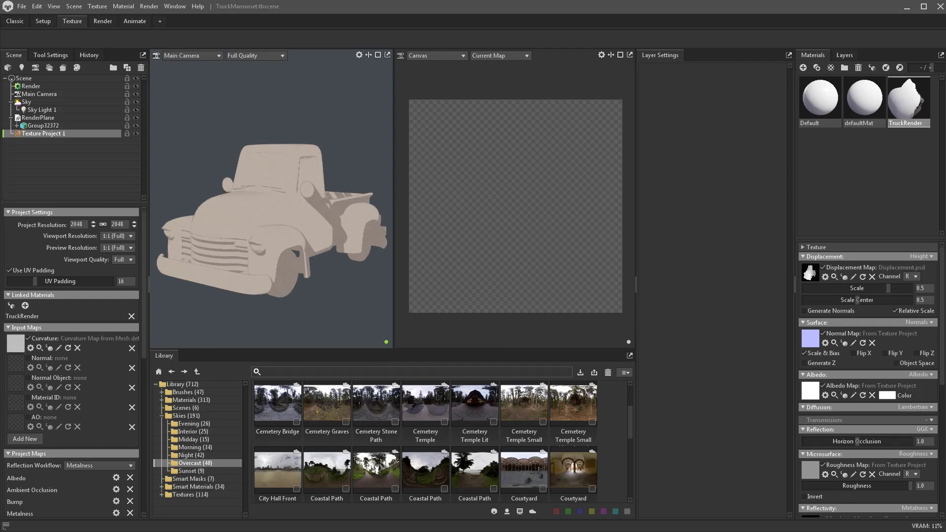
left_click_drag(77, 391, 15, 363)
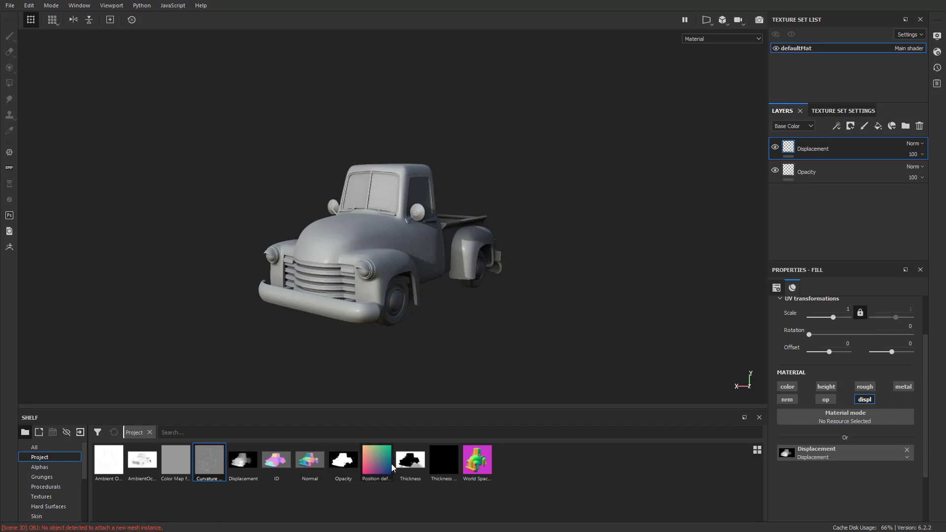
- Switch to Substance Painter and export the World Space Normals map from the project shelf into the TruckMaps folder
right_click(472, 457)
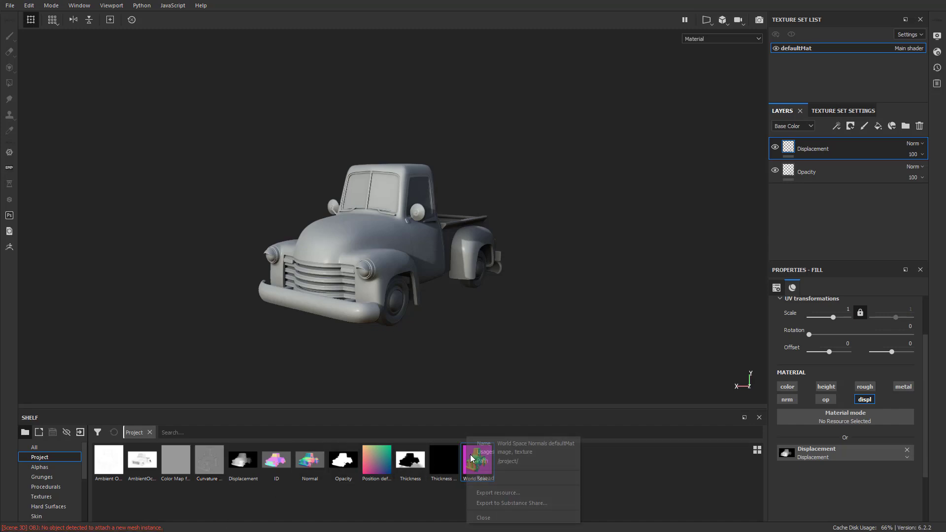
left_click(494, 493)
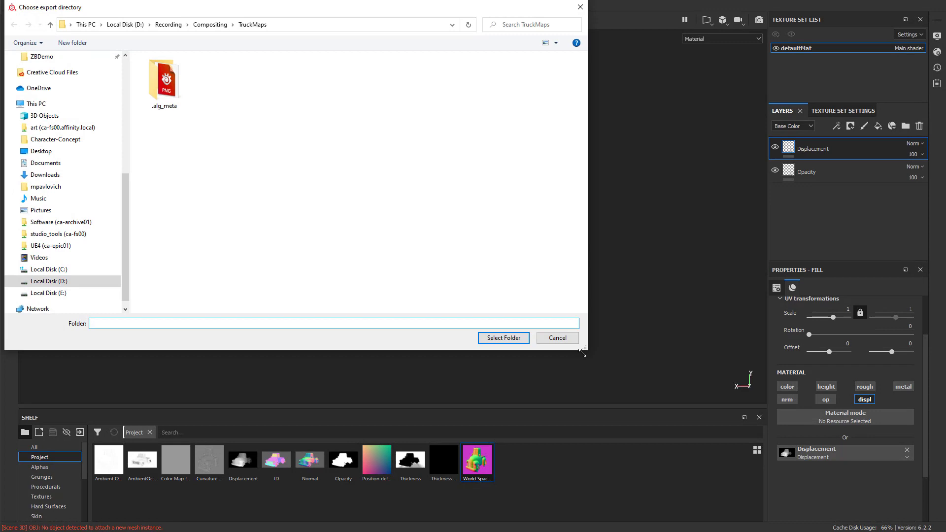
left_click(503, 337)
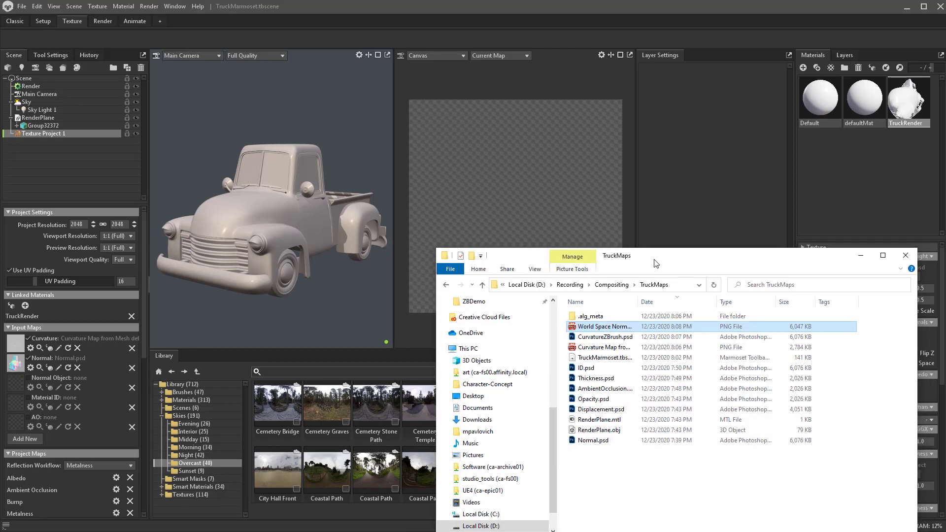
- Back in Marmoset Toolbag, assign World Space Normals as Normal Object, ID.psd as Material ID and AmbientOcclusion.psd as AO input maps
left_click(641, 231)
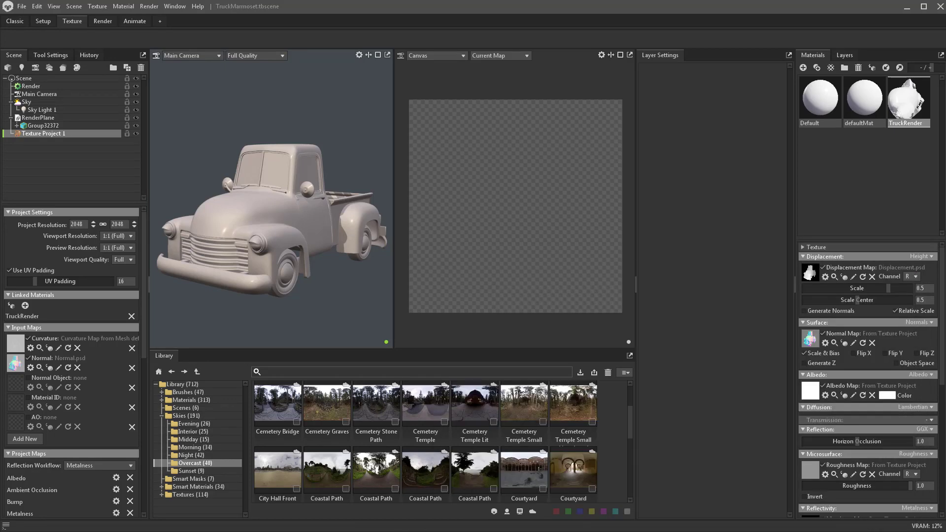
left_click_drag(16, 383, 16, 416)
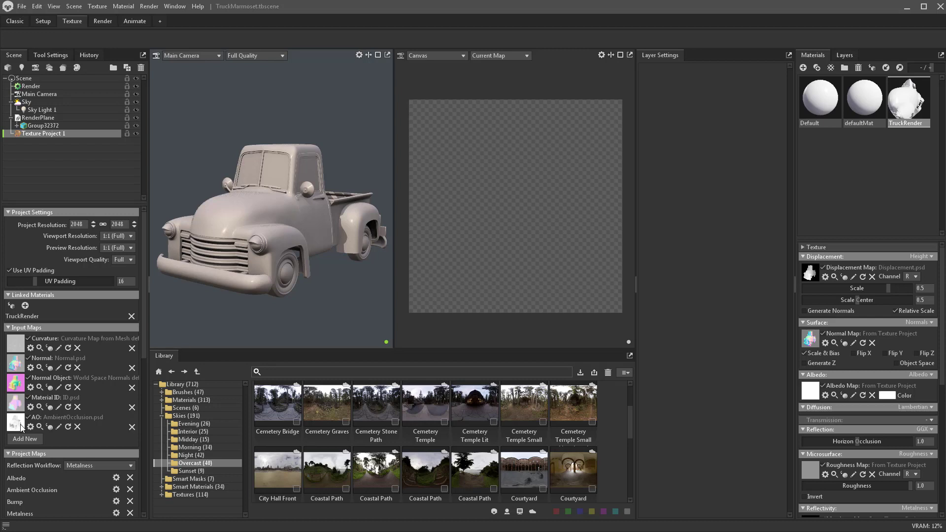
- Check which additional input map types can be added, and display the texture project's layer stack
left_click(24, 438)
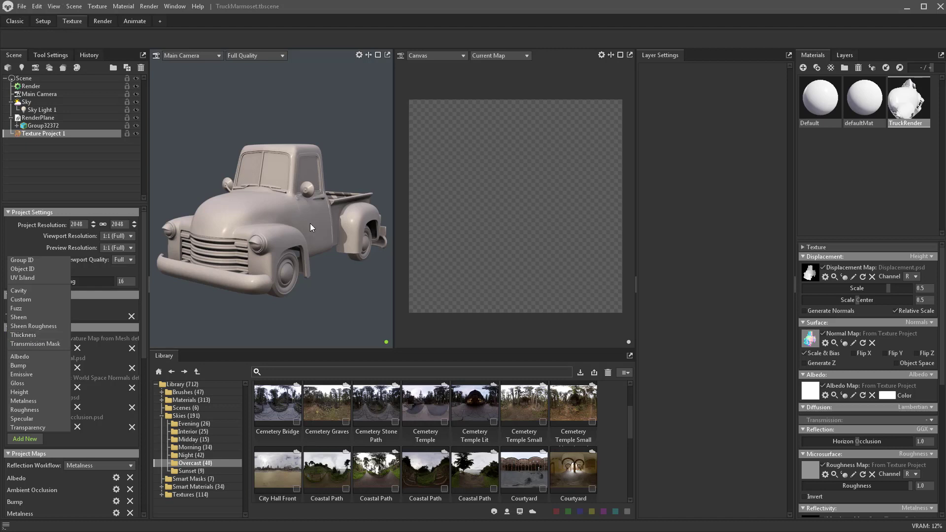
left_click(317, 240)
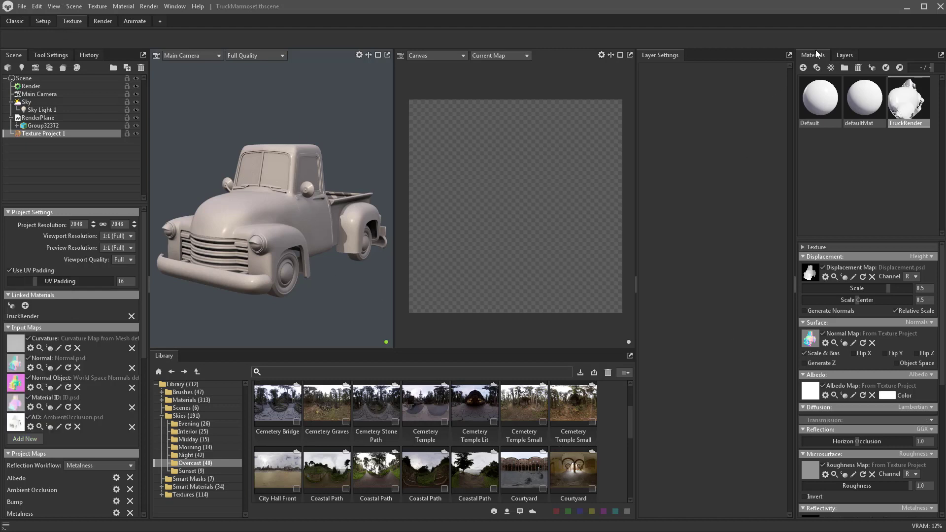
left_click(845, 53)
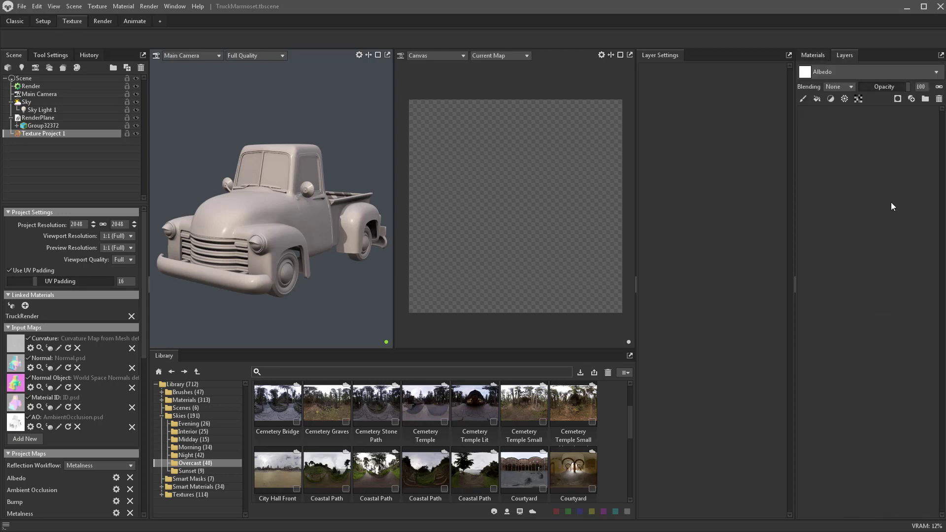